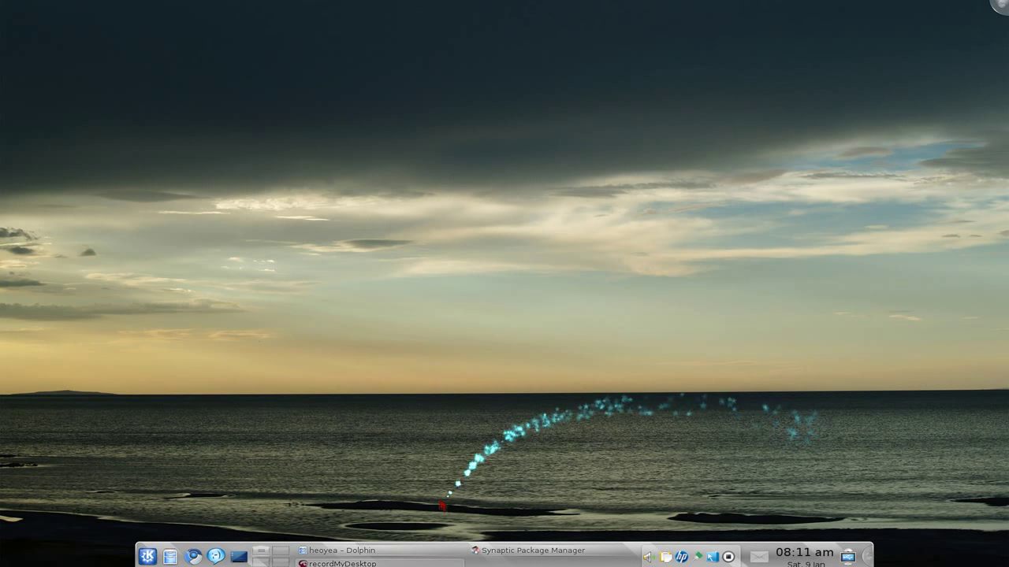
- Restore the Dolphin home folder window, move it to the middle of the desktop and minimize it
{"action": "left_click", "coordinate": [433, 551]}
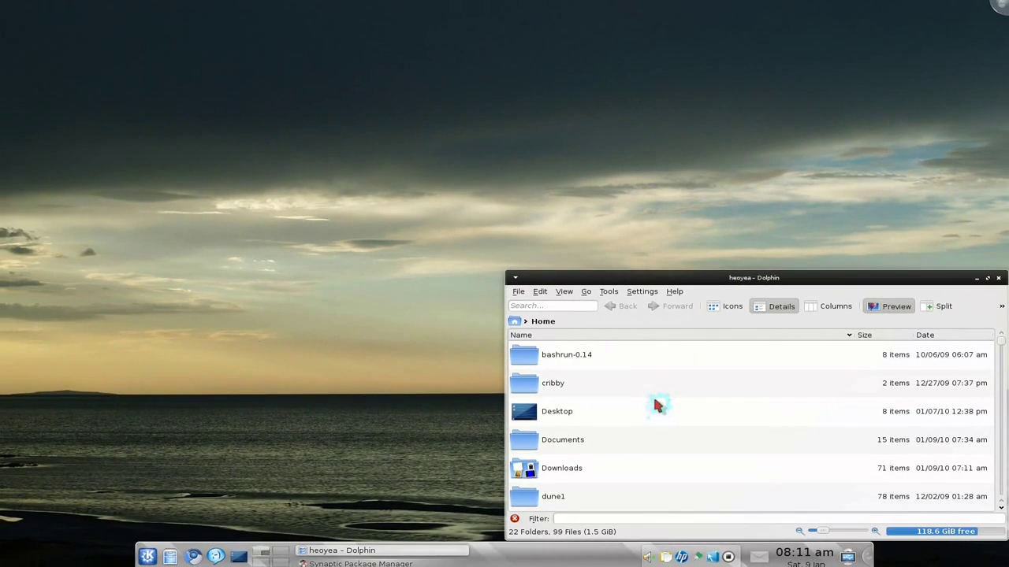
{"action": "left_click_drag", "start_coordinate": [956, 278], "coordinate": [810, 184]}
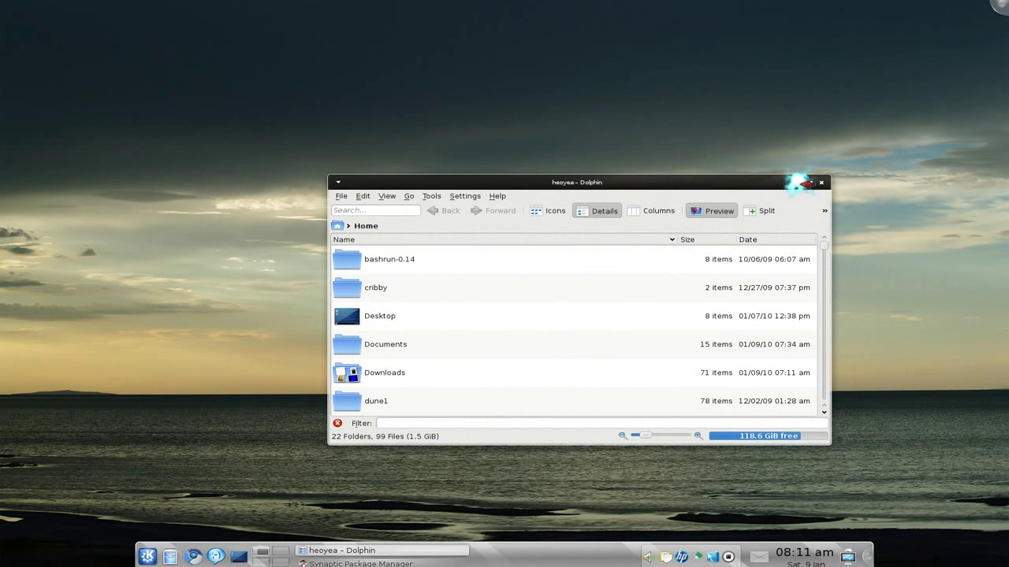
{"action": "left_click", "coordinate": [807, 183]}
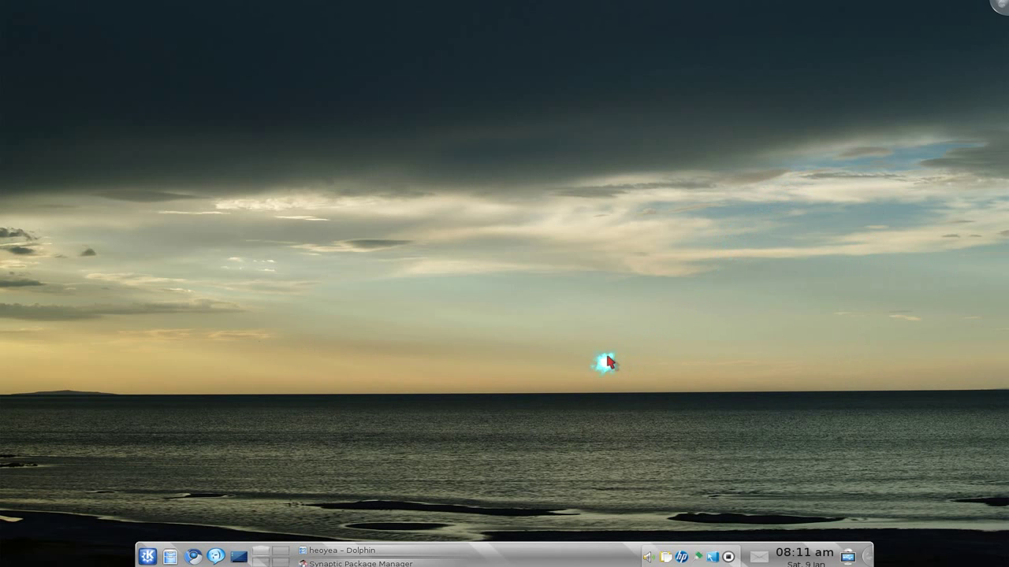
- Review the compiz-kde, compizconfig-settings-manager, emerald and fusion-icon packages in Synaptic Package Manager, and minimize it
{"action": "left_click", "coordinate": [387, 562]}
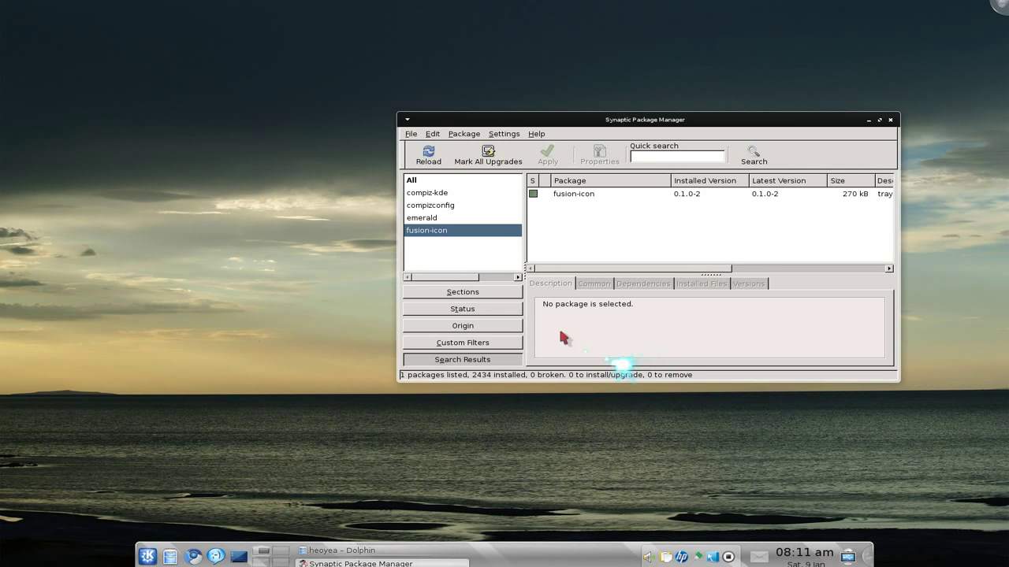
{"action": "left_click", "coordinate": [497, 193]}
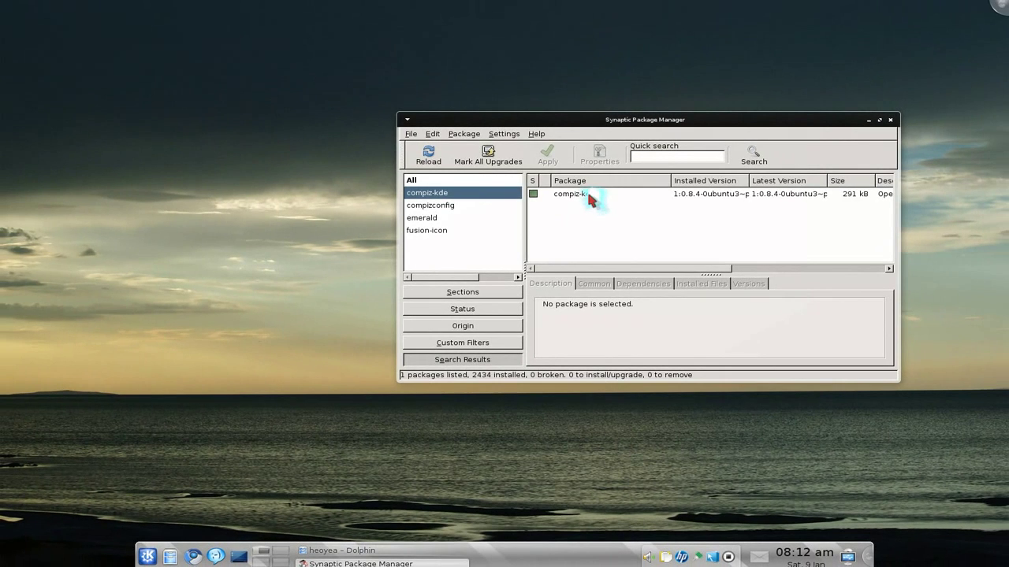
{"action": "left_click", "coordinate": [593, 203]}
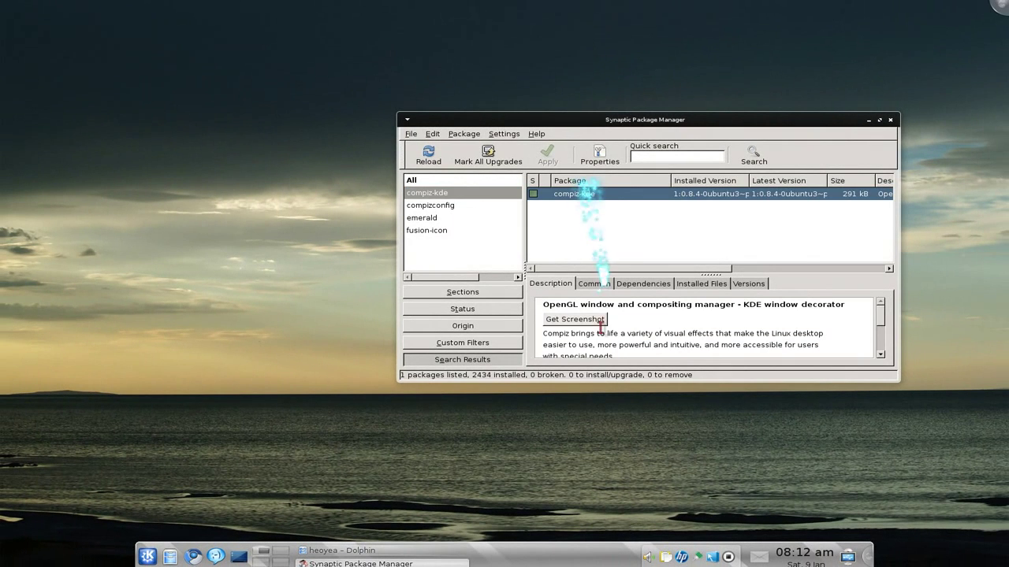
{"action": "left_click", "coordinate": [471, 206]}
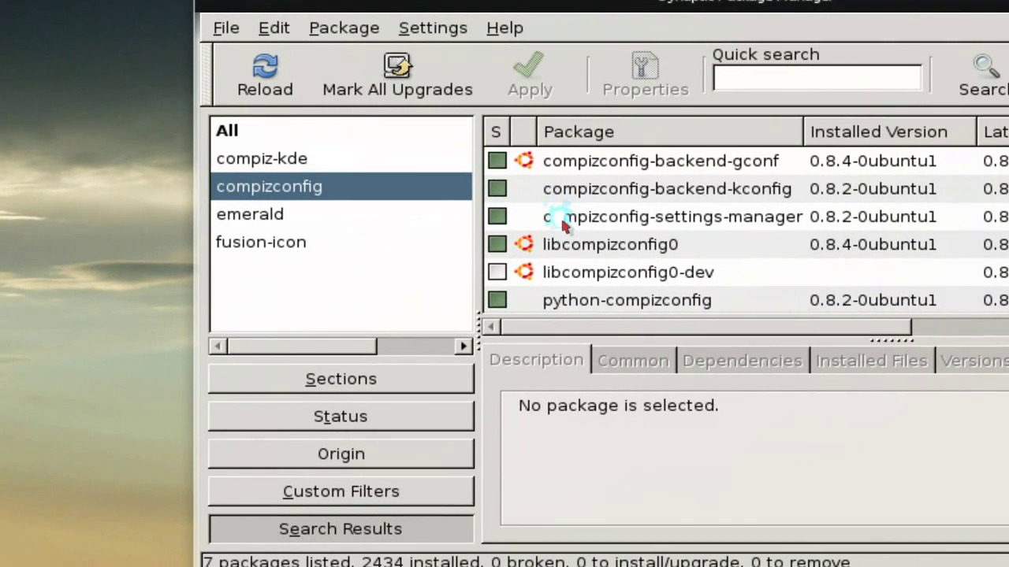
{"action": "left_click", "coordinate": [560, 219]}
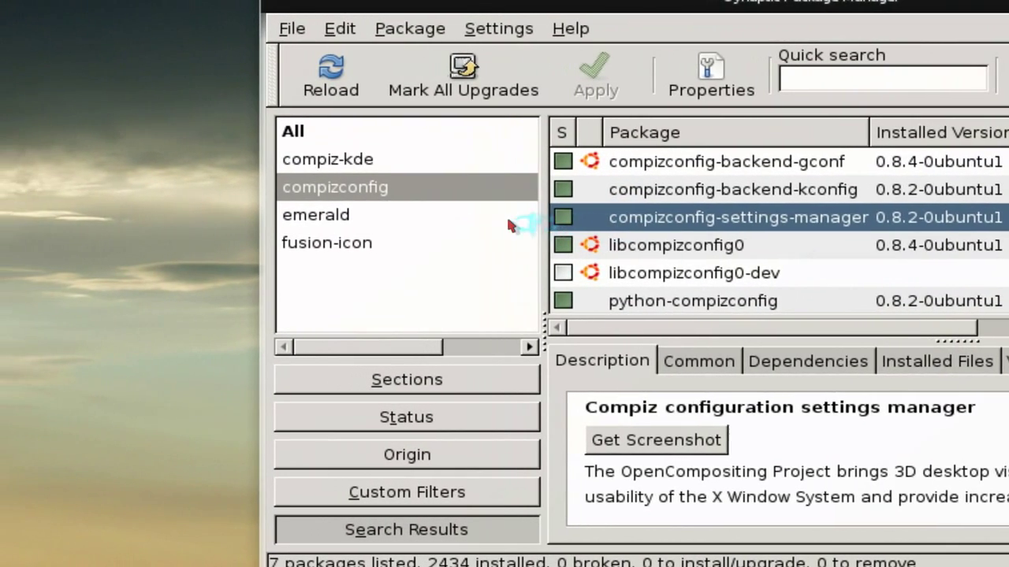
{"action": "left_click", "coordinate": [454, 220]}
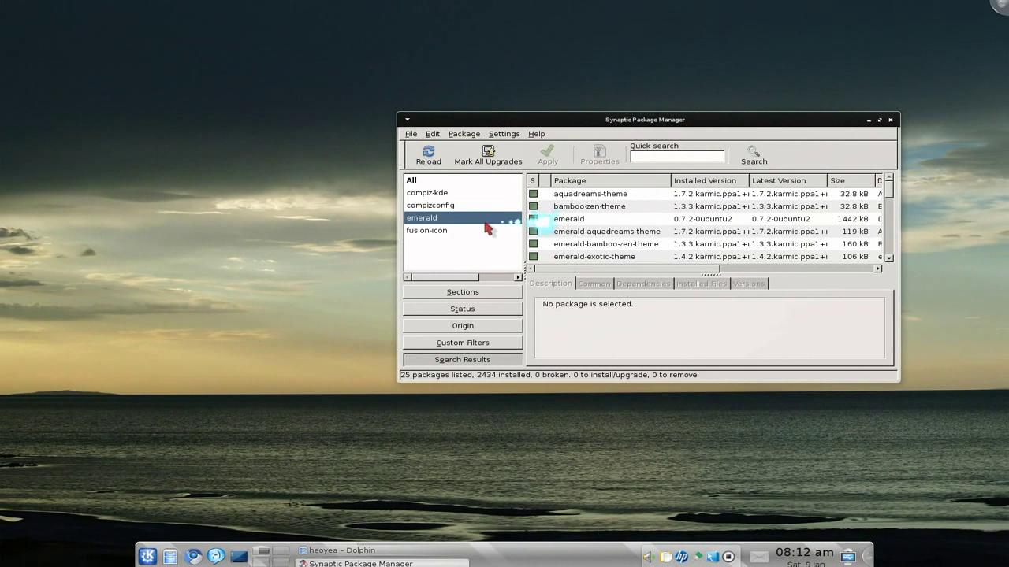
{"action": "left_click", "coordinate": [487, 229]}
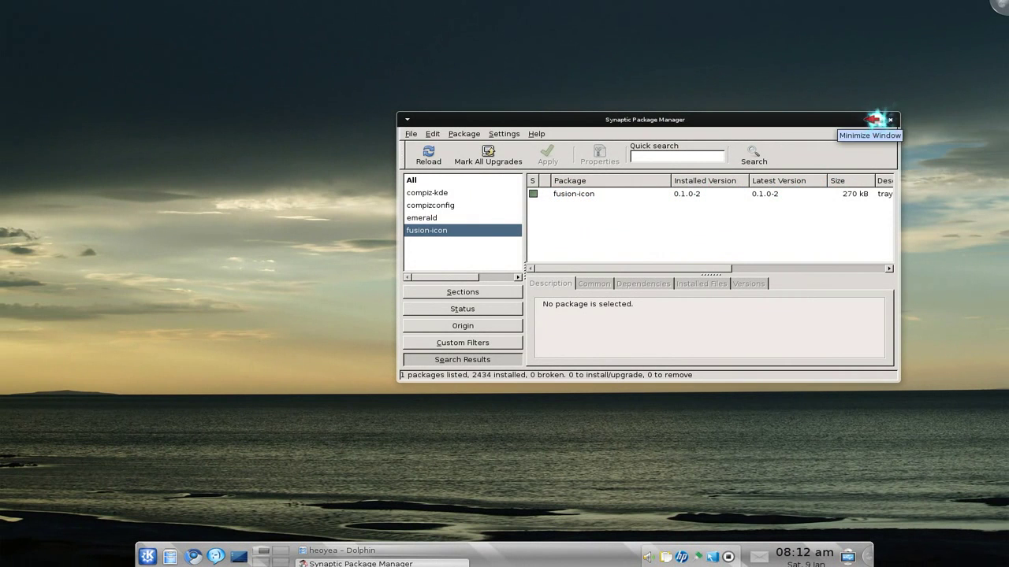
{"action": "left_click", "coordinate": [876, 120]}
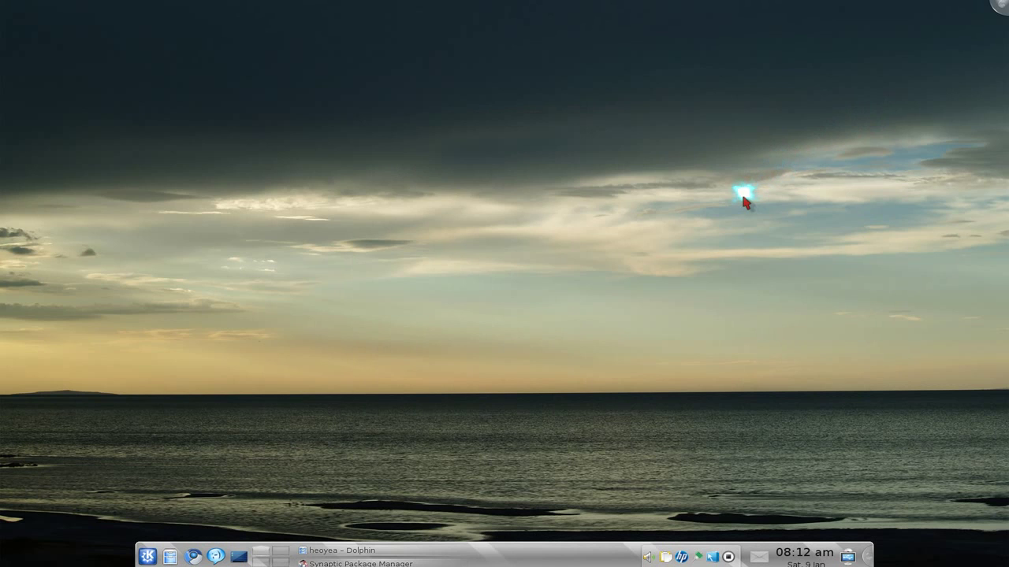
- Open System Settings, view the Desktop Effects configuration, return to the overview and minimize the window
{"action": "key", "text": "alt+F2"}
{"action": "type", "text": "settings"}
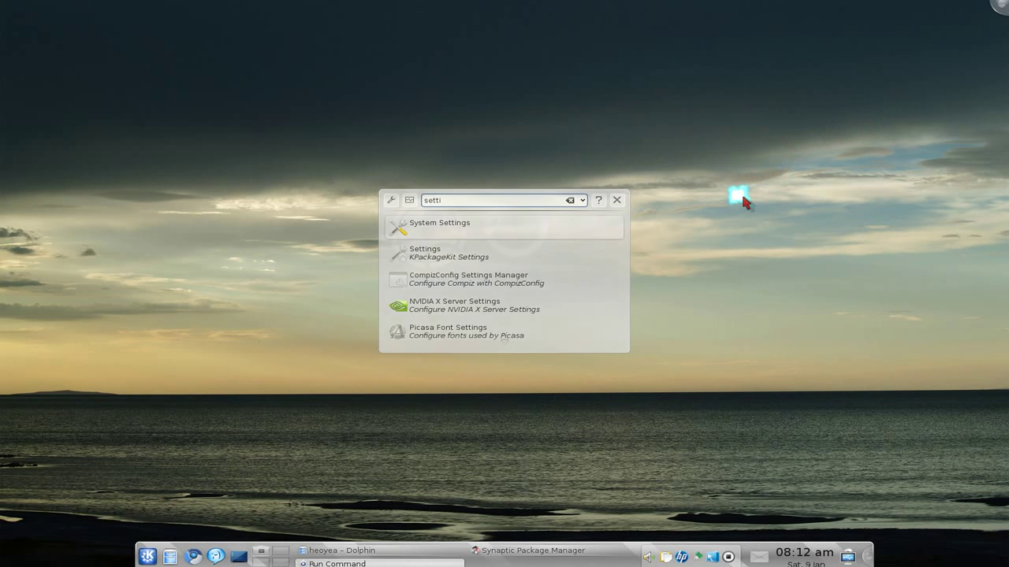
{"action": "key", "text": "Return"}
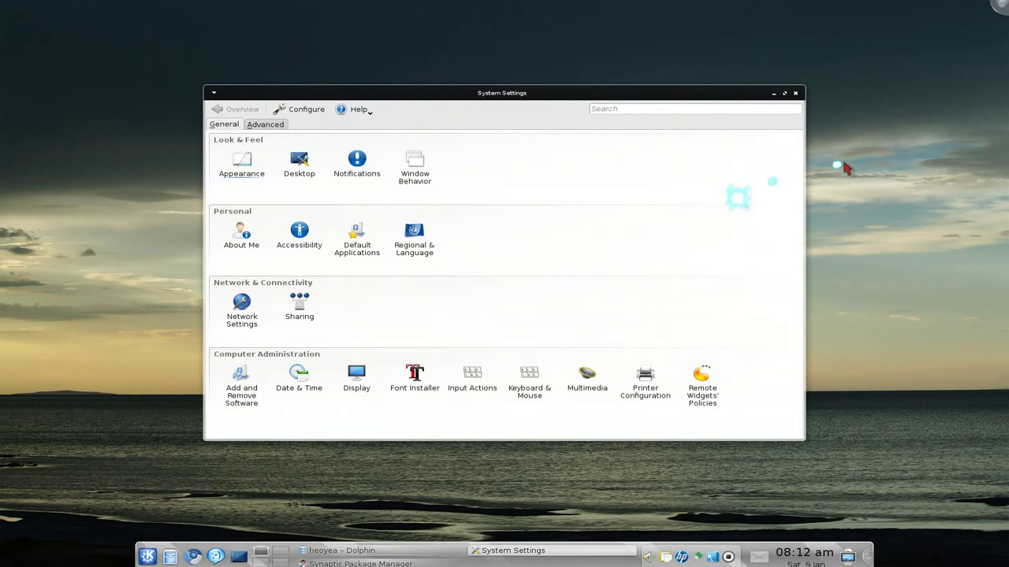
{"action": "left_click", "coordinate": [305, 167]}
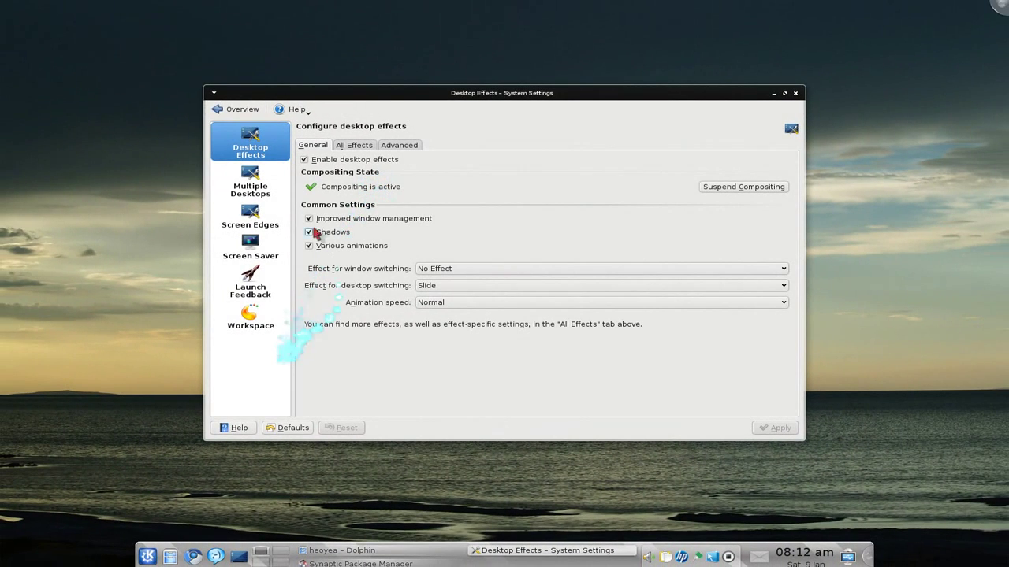
{"action": "left_click", "coordinate": [237, 109]}
{"action": "mouse_move", "coordinate": [295, 175]}
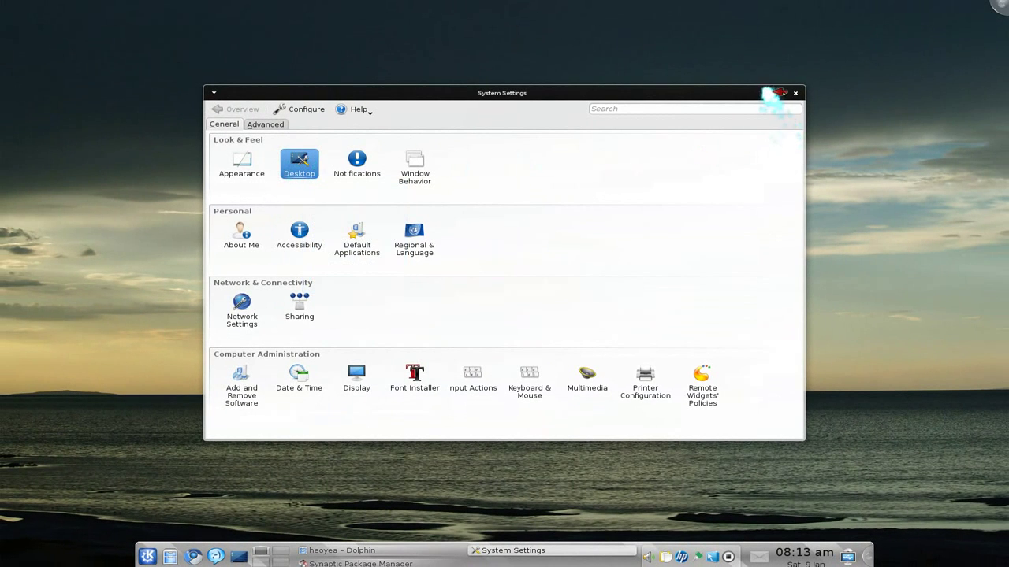
{"action": "left_click", "coordinate": [766, 95]}
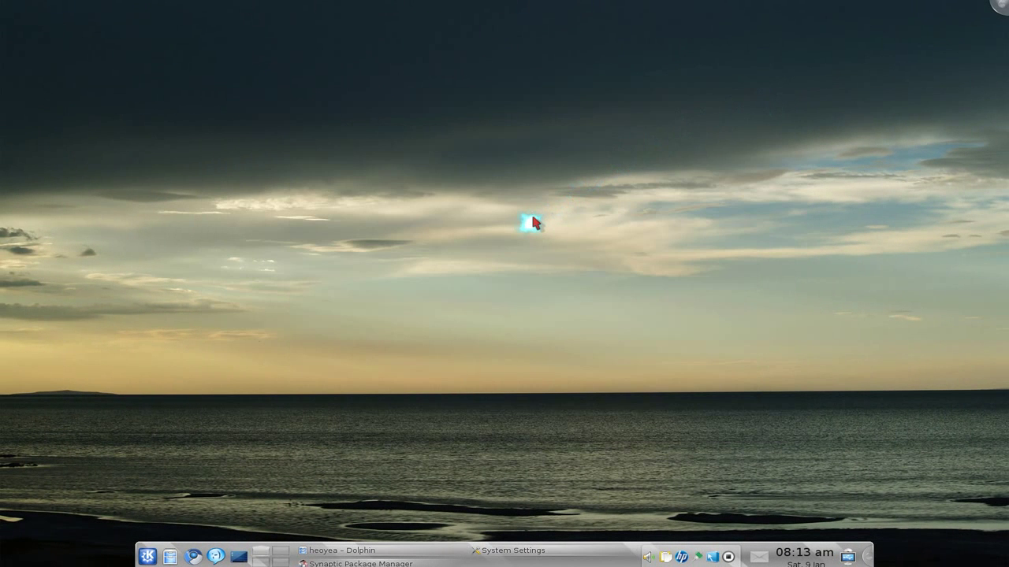
- Run ccsm to launch the CompizConfig Settings Manager
{"action": "key", "text": "alt+F2"}
{"action": "type", "text": "c"}
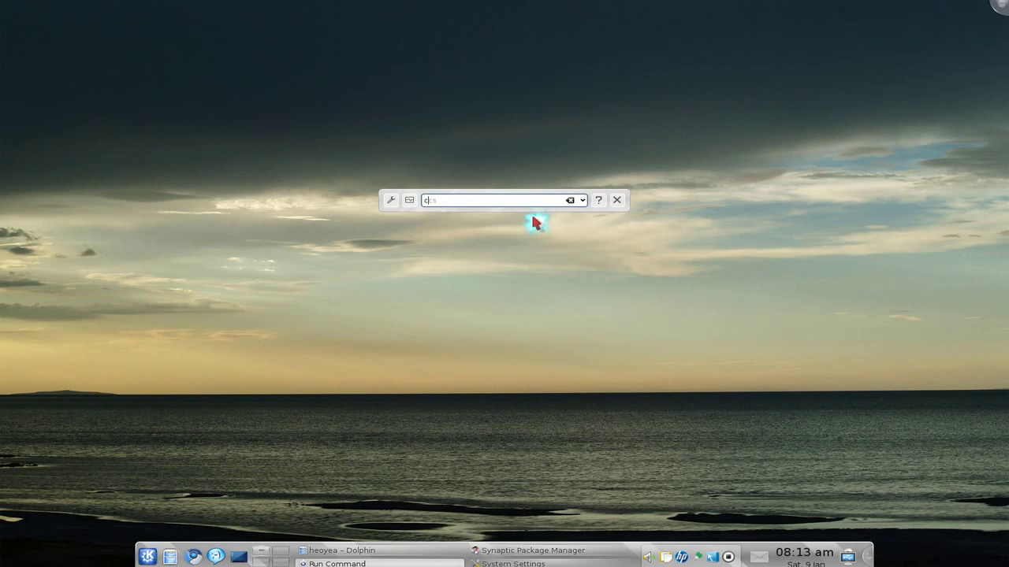
{"action": "type", "text": "csm"}
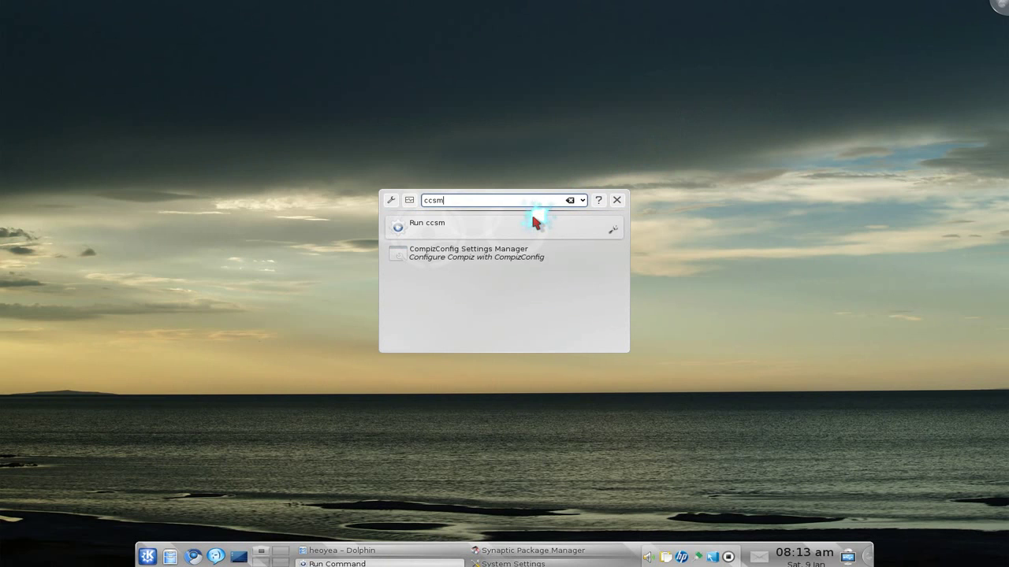
{"action": "key", "text": "Return"}
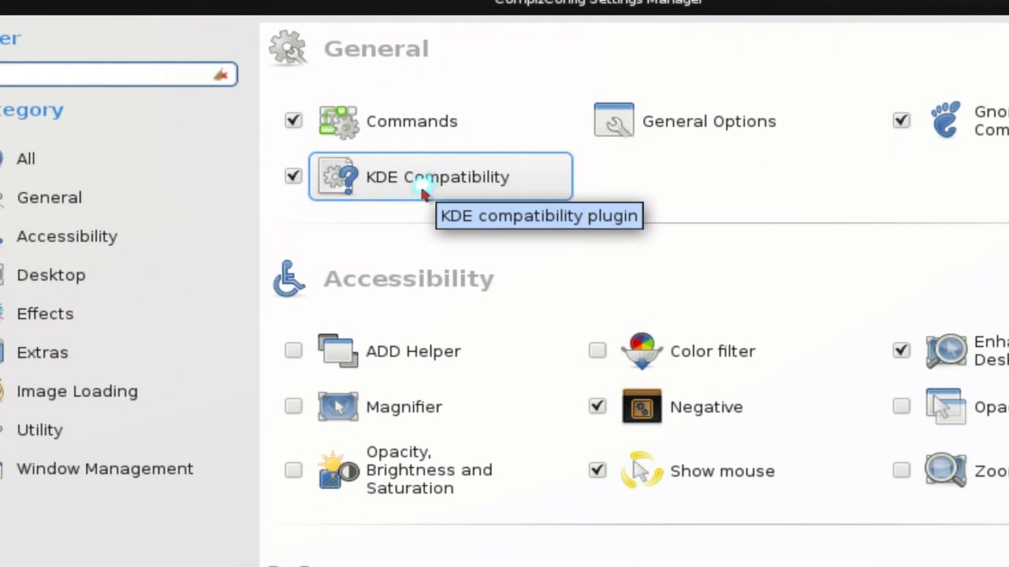
- View the KDE Compatibility plugin's settings, return to the plugin overview and minimize the window
{"action": "left_click", "coordinate": [423, 194]}
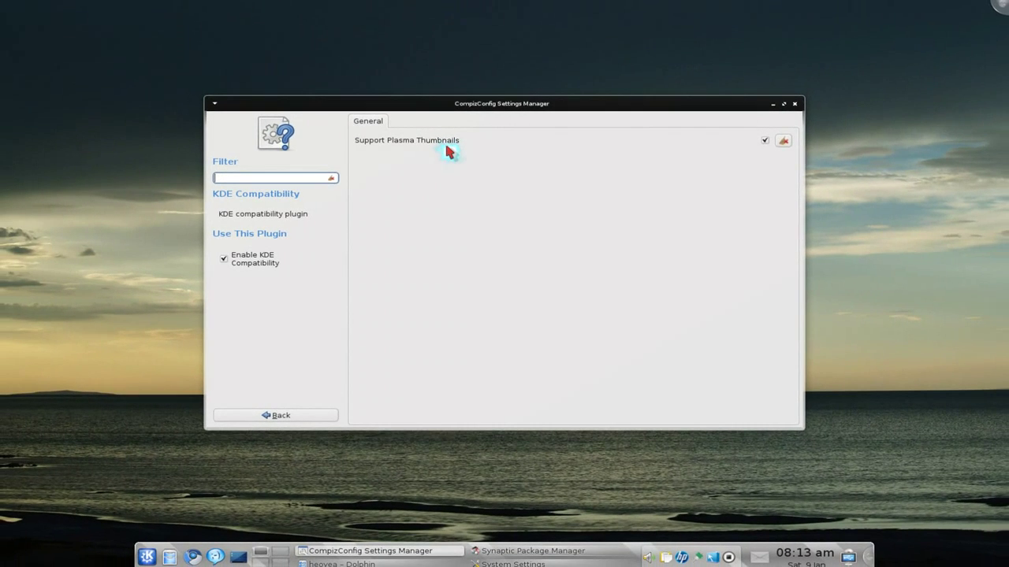
{"action": "left_click", "coordinate": [271, 413]}
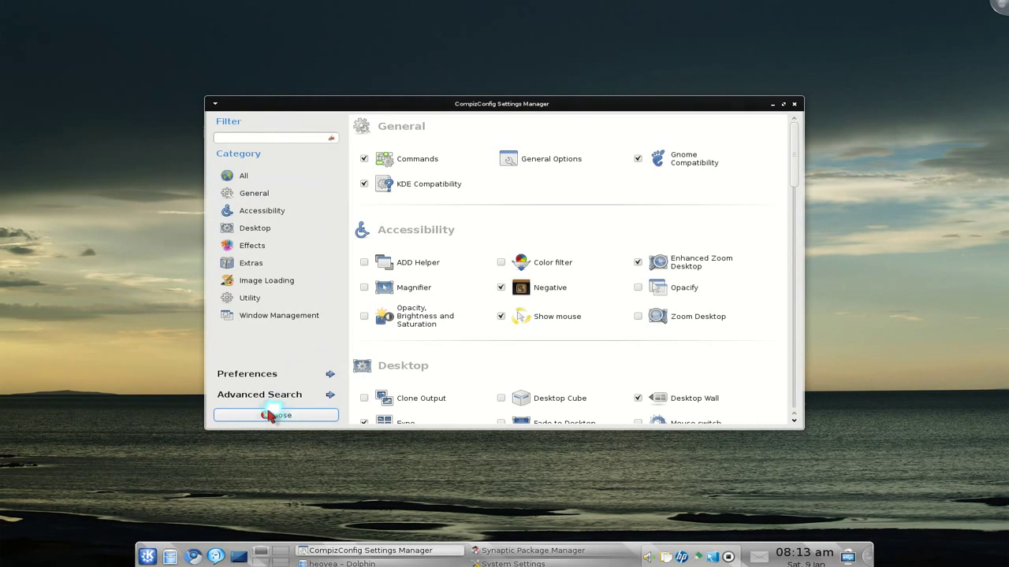
{"action": "left_click", "coordinate": [772, 104]}
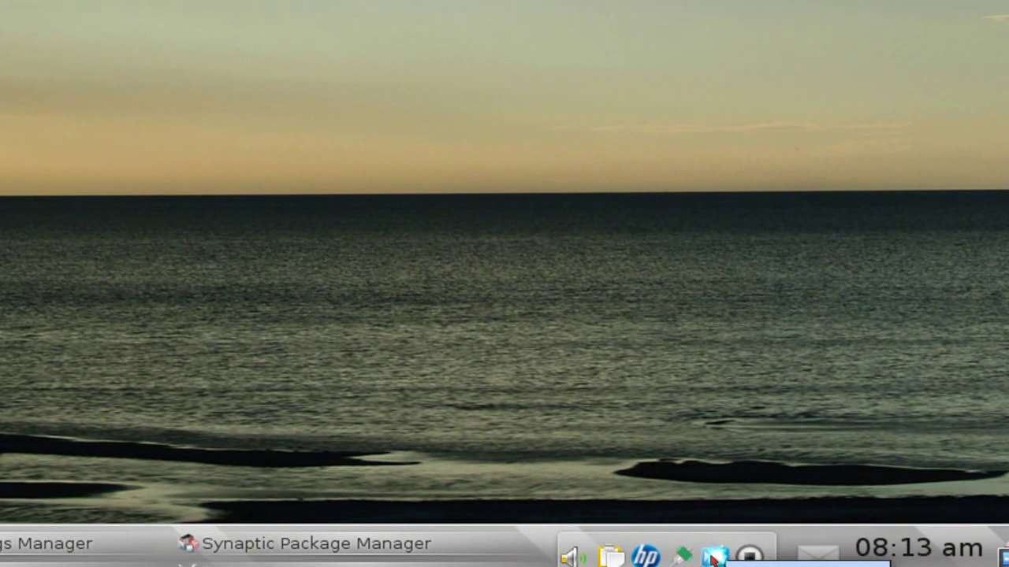
- Select Emerald as the window decorator for Compiz through Fusion Icon
{"action": "right_click", "coordinate": [714, 556]}
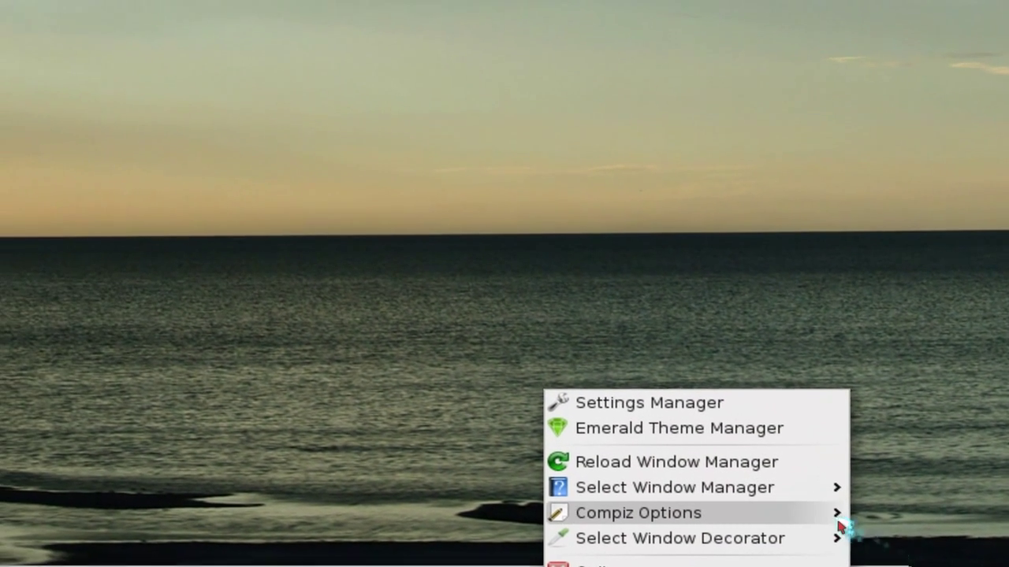
{"action": "mouse_move", "coordinate": [637, 461]}
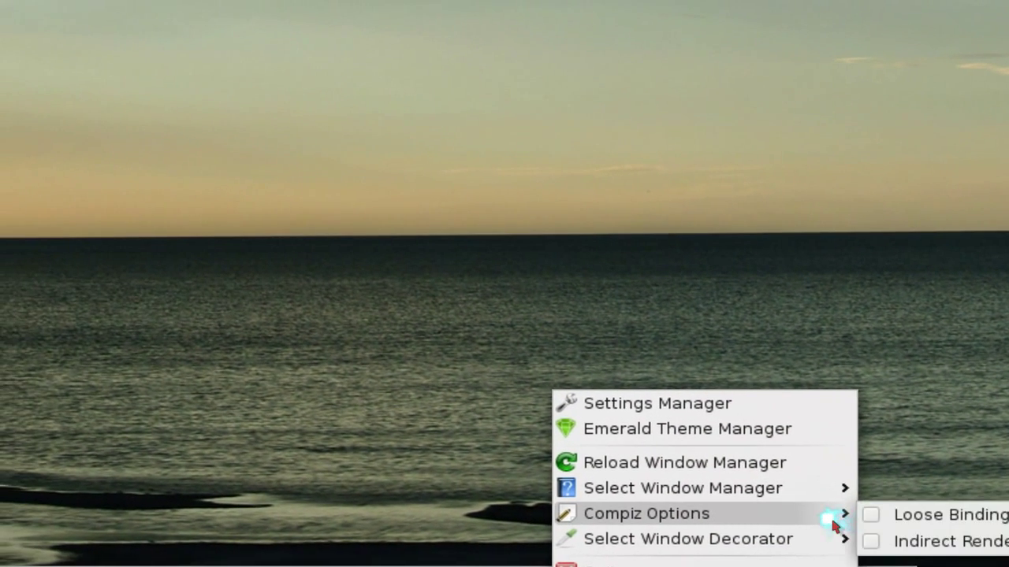
{"action": "mouse_move", "coordinate": [833, 494]}
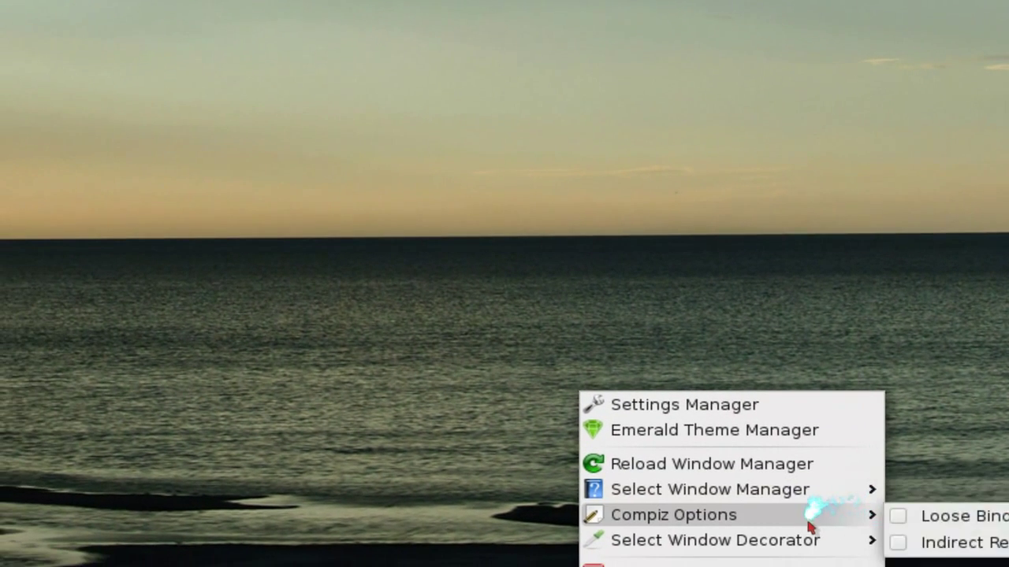
{"action": "mouse_move", "coordinate": [799, 555]}
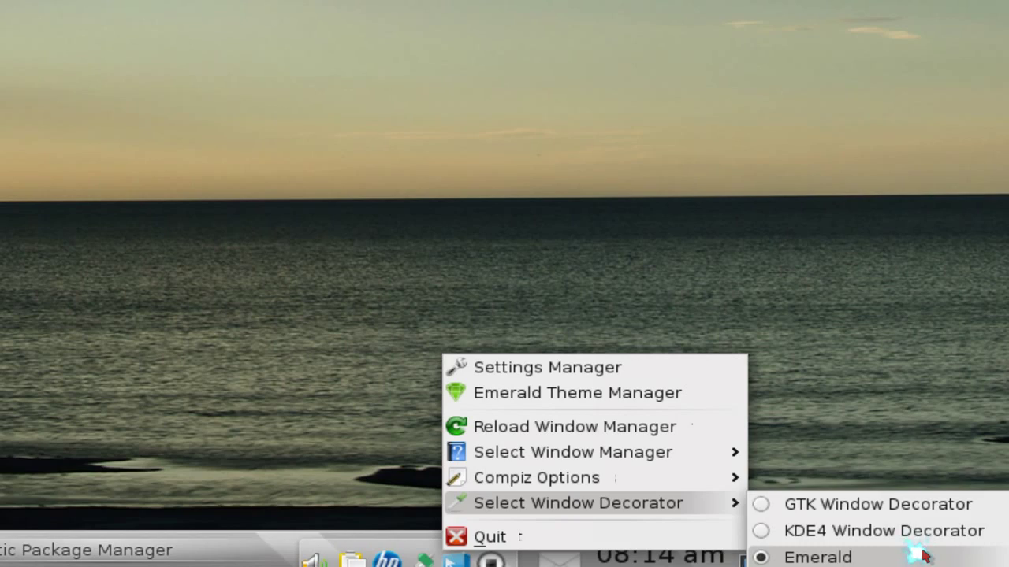
{"action": "left_click", "coordinate": [923, 556]}
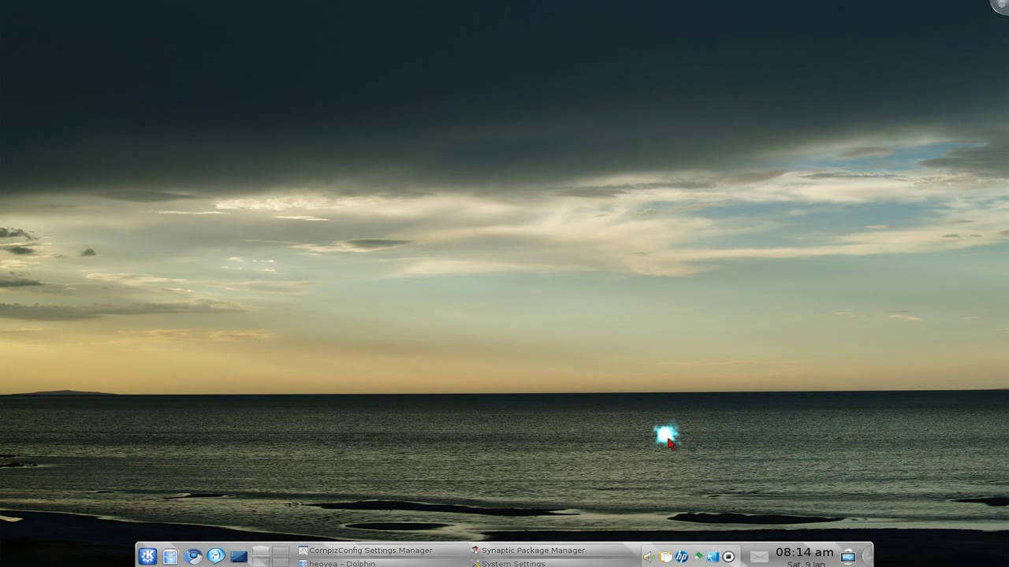
- Restore the CompizConfig Settings Manager, look through the Effects and Extras plugins and minimize it
{"action": "left_click", "coordinate": [430, 552]}
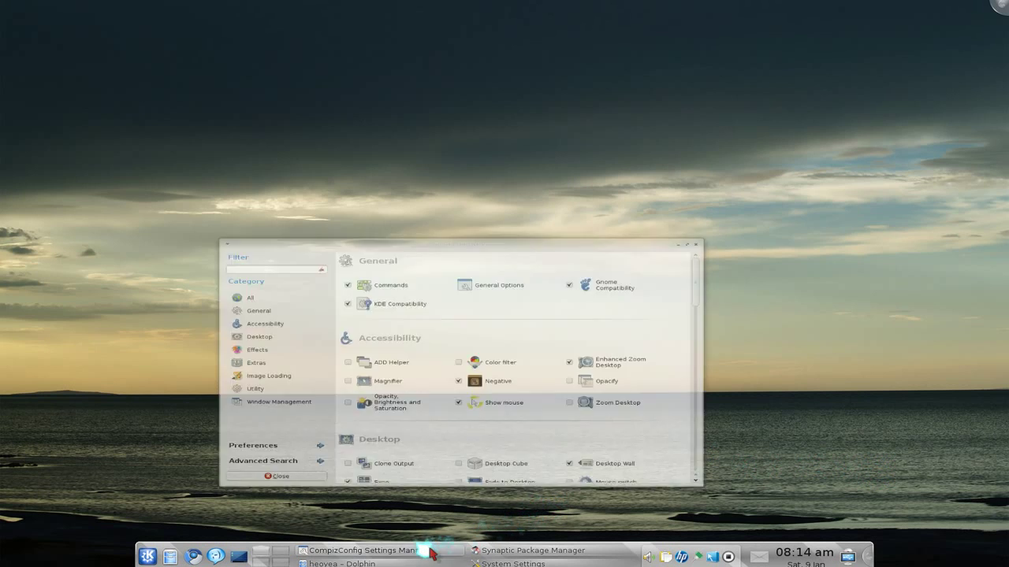
{"action": "scroll", "coordinate": [635, 272], "scroll_direction": "down", "scroll_amount": 8}
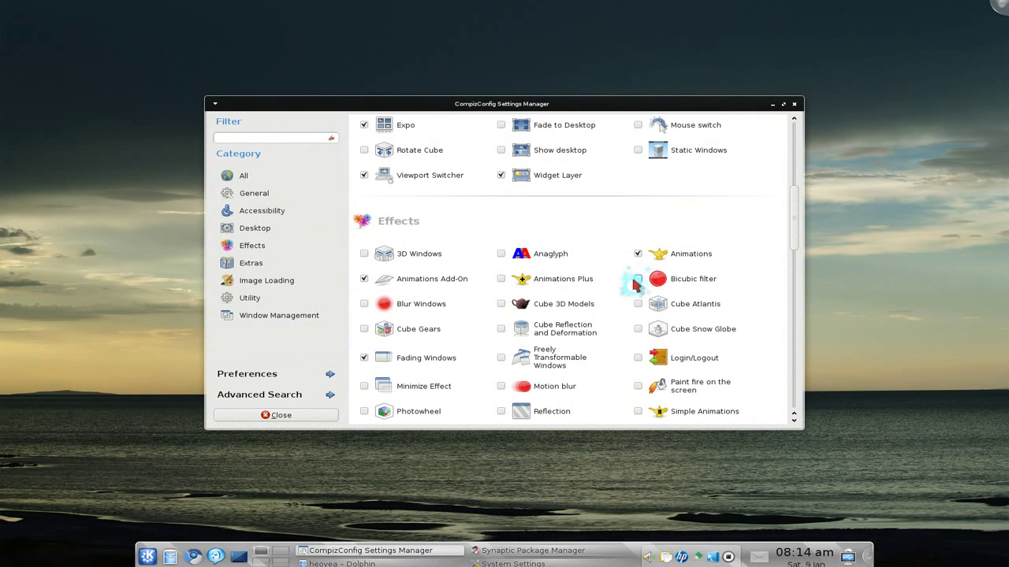
{"action": "scroll", "coordinate": [635, 284], "scroll_direction": "down", "scroll_amount": 2}
{"action": "scroll", "coordinate": [636, 285], "scroll_direction": "down", "scroll_amount": 5}
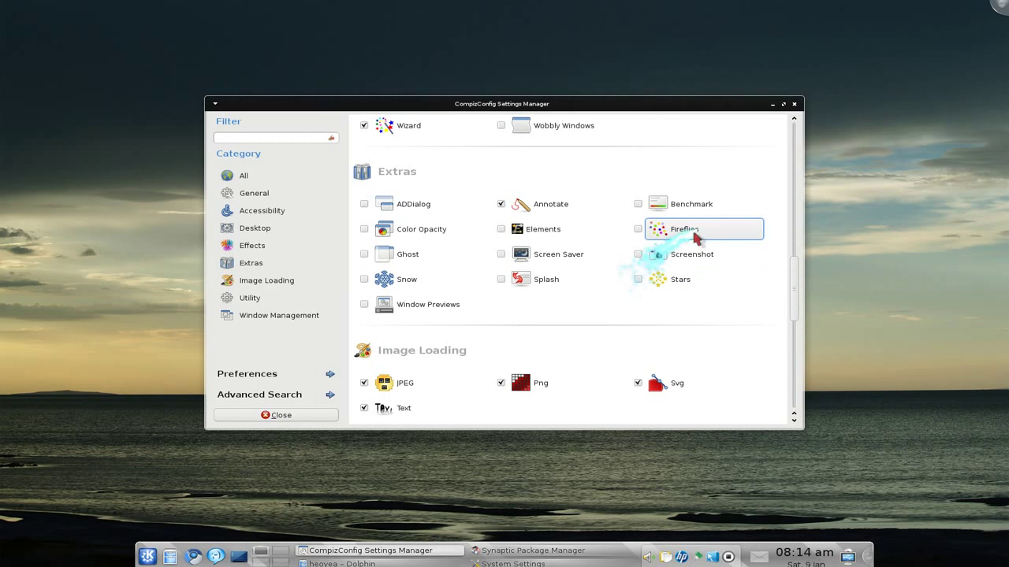
{"action": "left_click", "coordinate": [778, 103]}
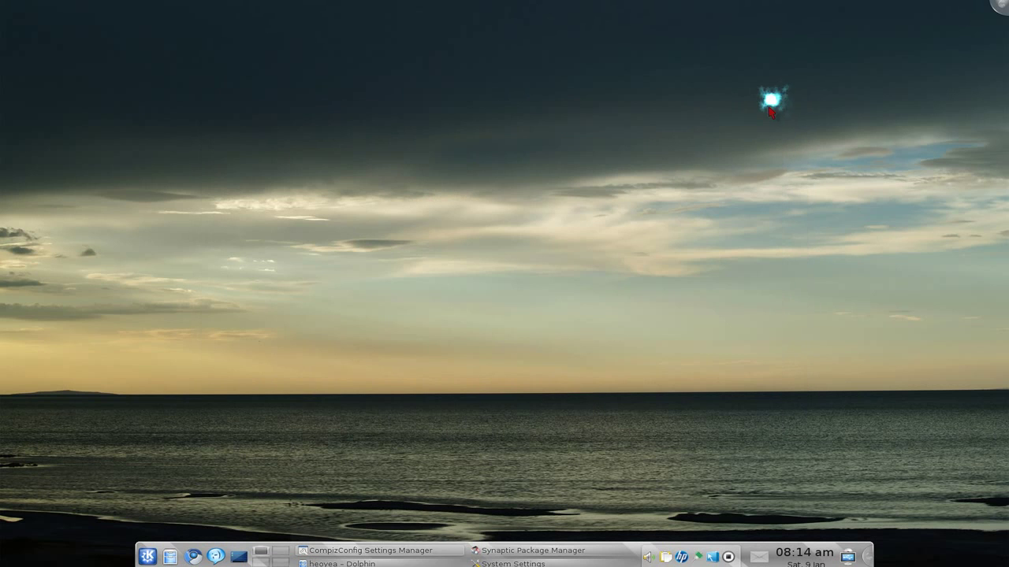
- Restore the Synaptic and Dolphin windows and try the window overview from the screen's hot corner, picking Dolphin
{"action": "left_click", "coordinate": [532, 550]}
{"action": "left_click", "coordinate": [410, 563]}
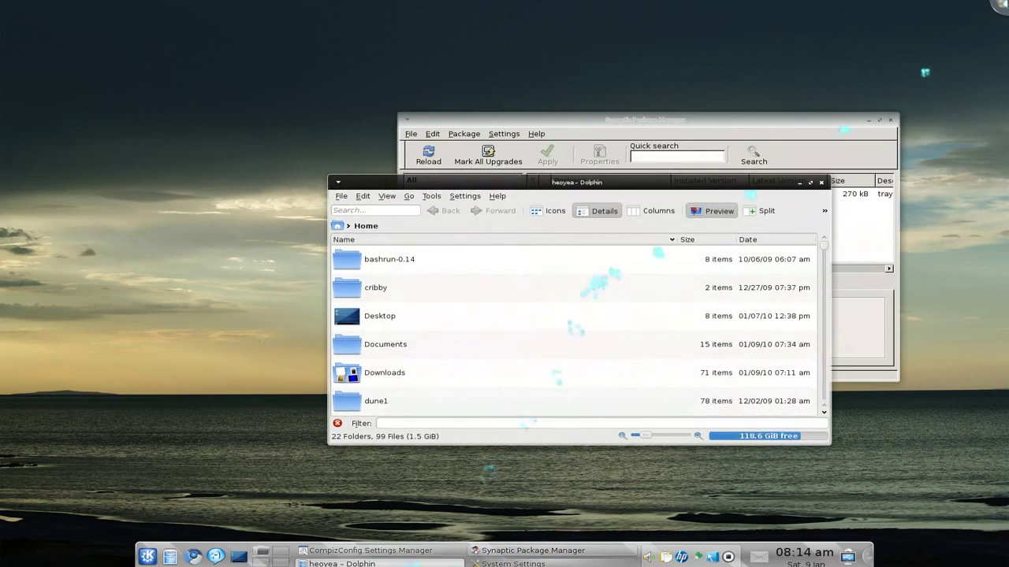
{"action": "mouse_move", "coordinate": [1007, 0]}
{"action": "left_click", "coordinate": [743, 248]}
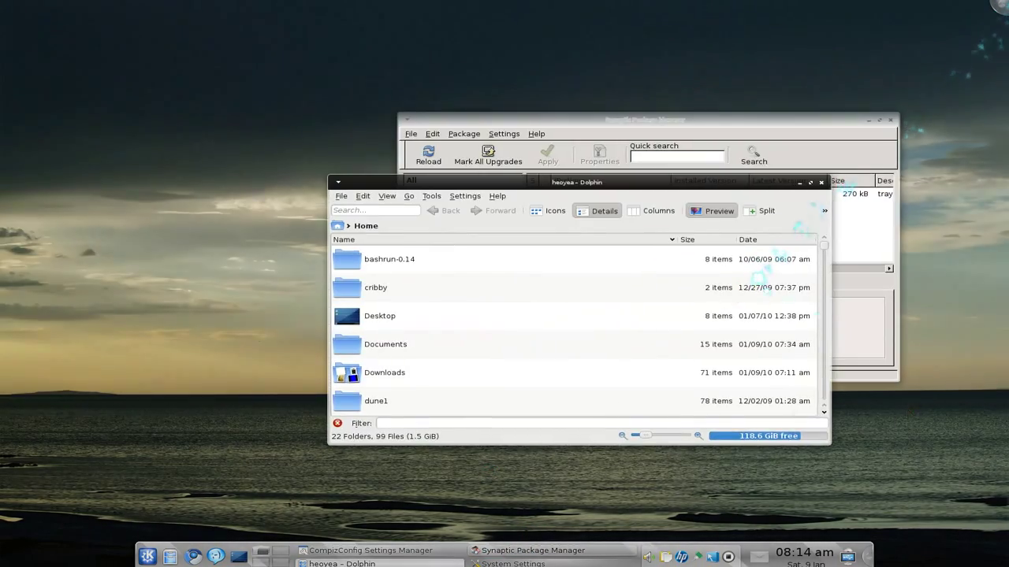
- Try the Expo view of the virtual desktops, return to the first desktop and minimize Dolphin
{"action": "key", "text": "super+e"}
{"action": "left_click", "coordinate": [163, 271]}
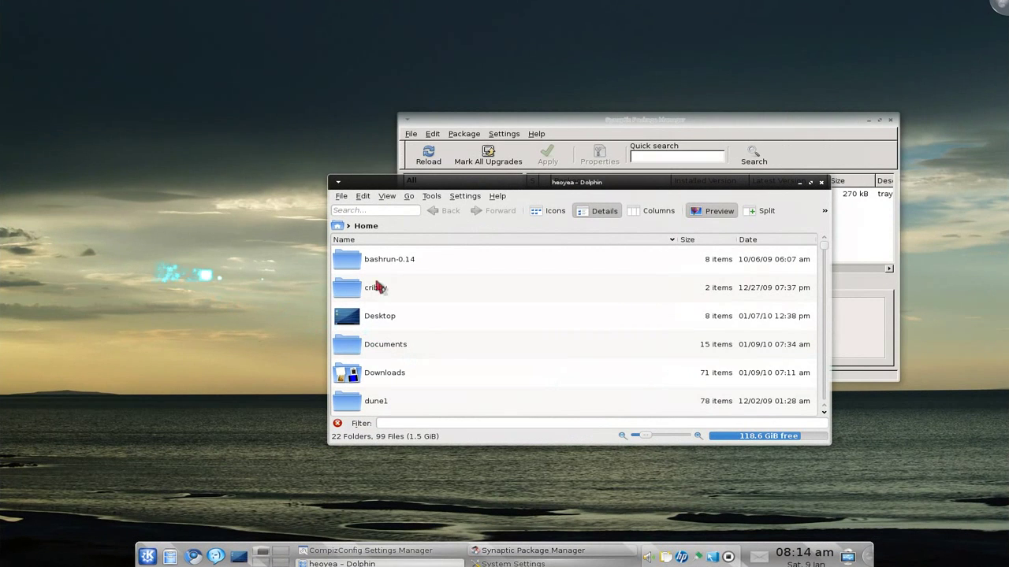
{"action": "left_click", "coordinate": [805, 182]}
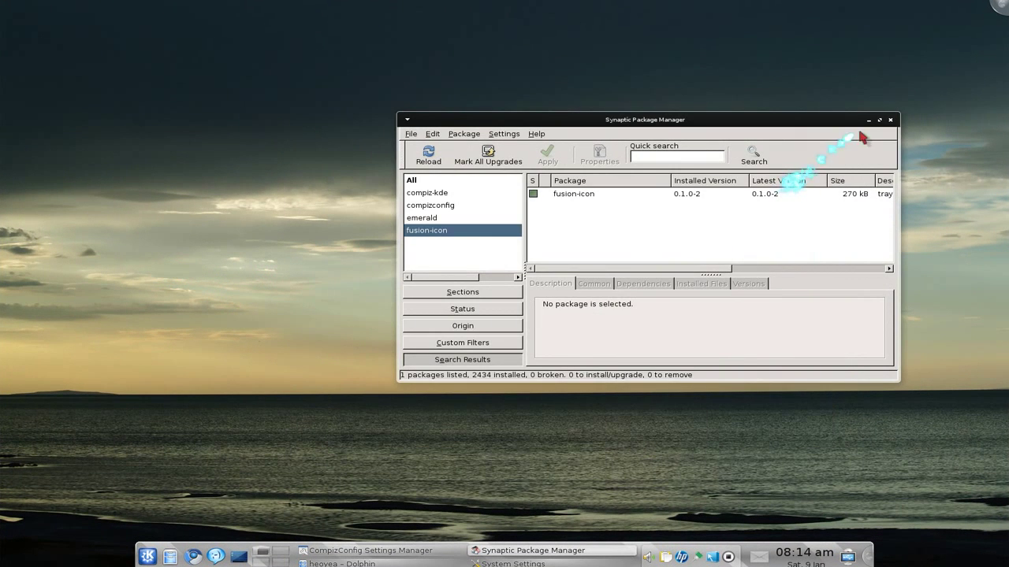